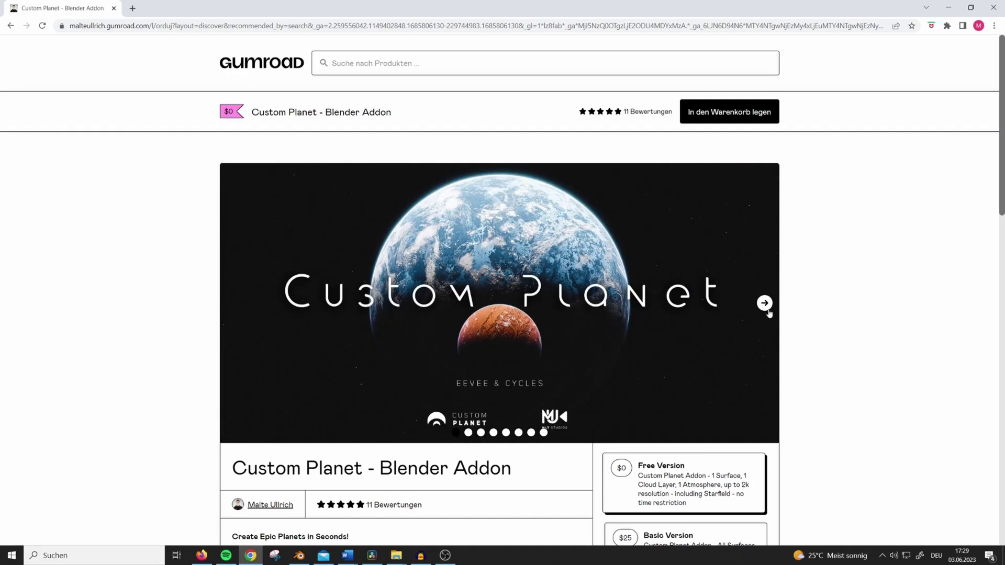
Page through the Custom Planet add-on preview slides, past atmosphere and clouds, to 'Fast to render!'.
left_click(764, 314)
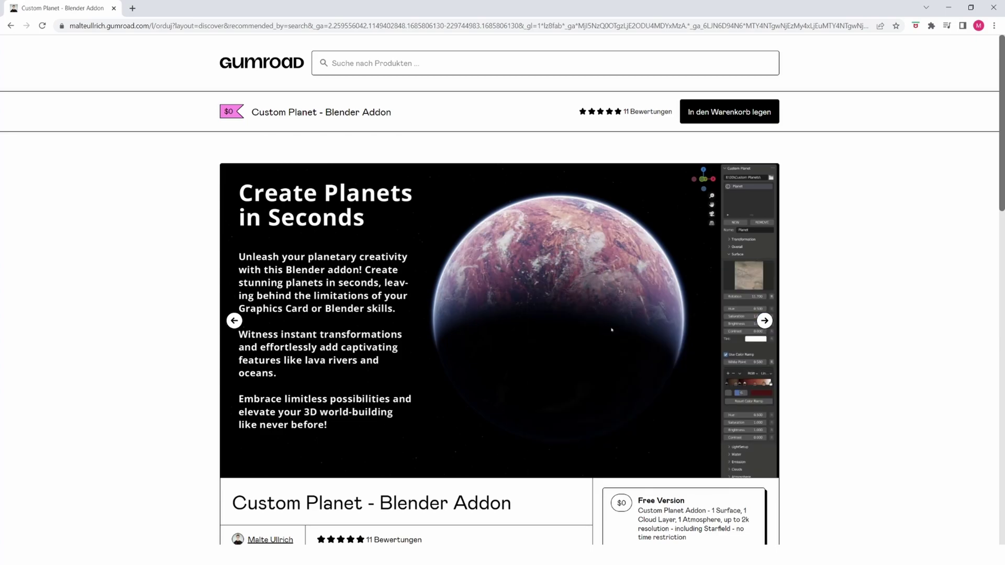
scroll(819, 358, "down", 1)
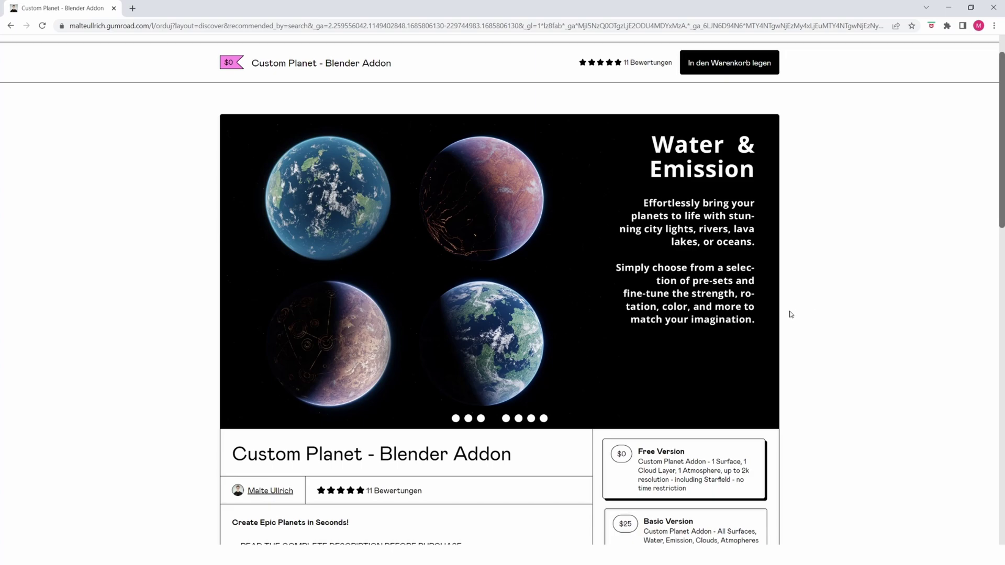
mouse_move(763, 284)
left_click(764, 272)
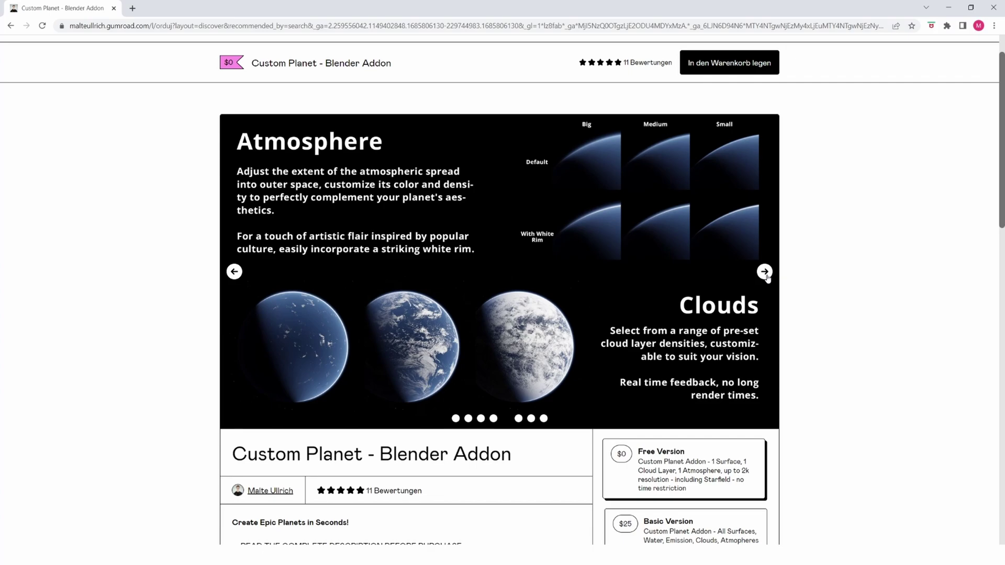
left_click(765, 272)
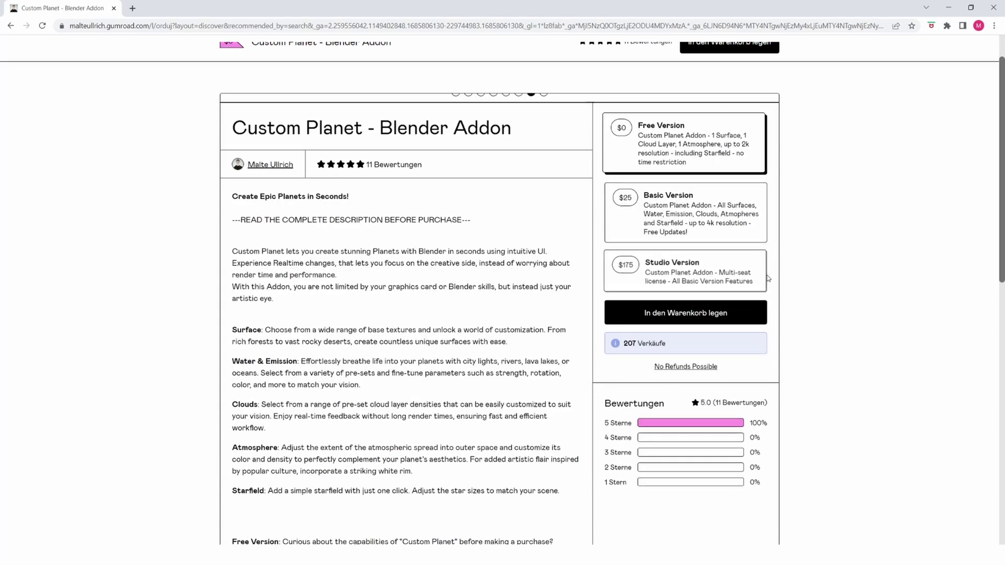
left_click(764, 272)
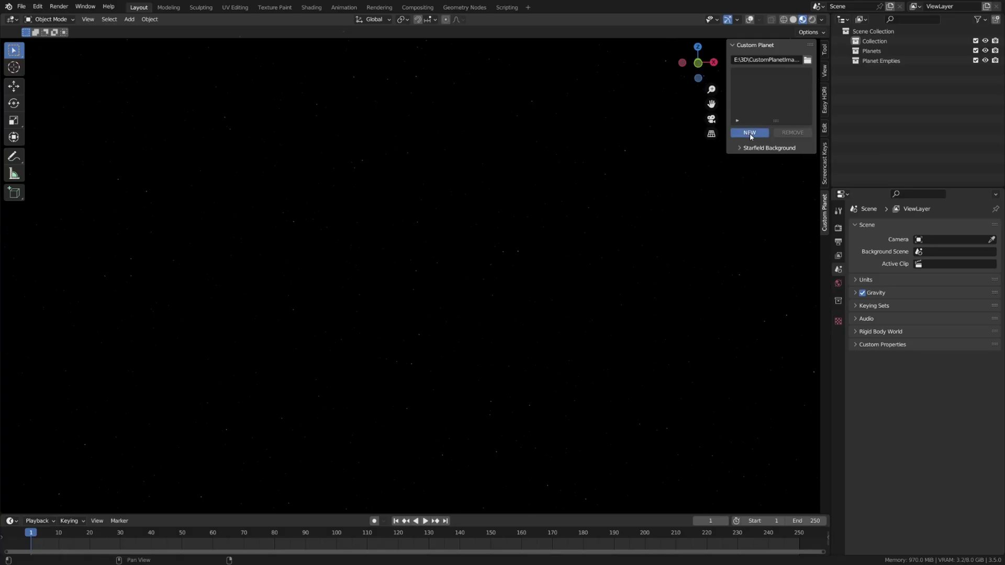
Add a new Custom Planet, scale it up to 1.54 and rotate it to -38.10.
left_click(749, 133)
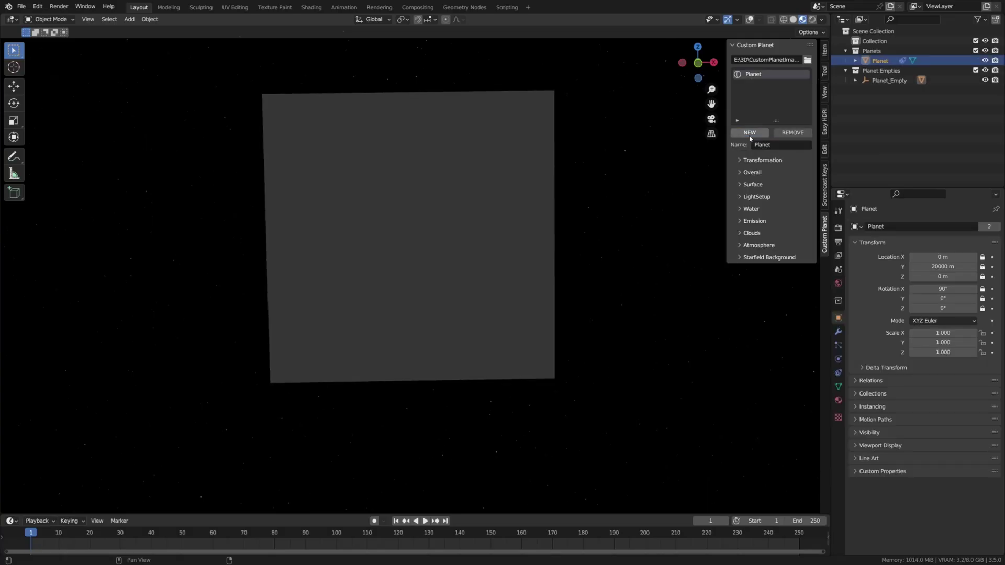
left_click(740, 160)
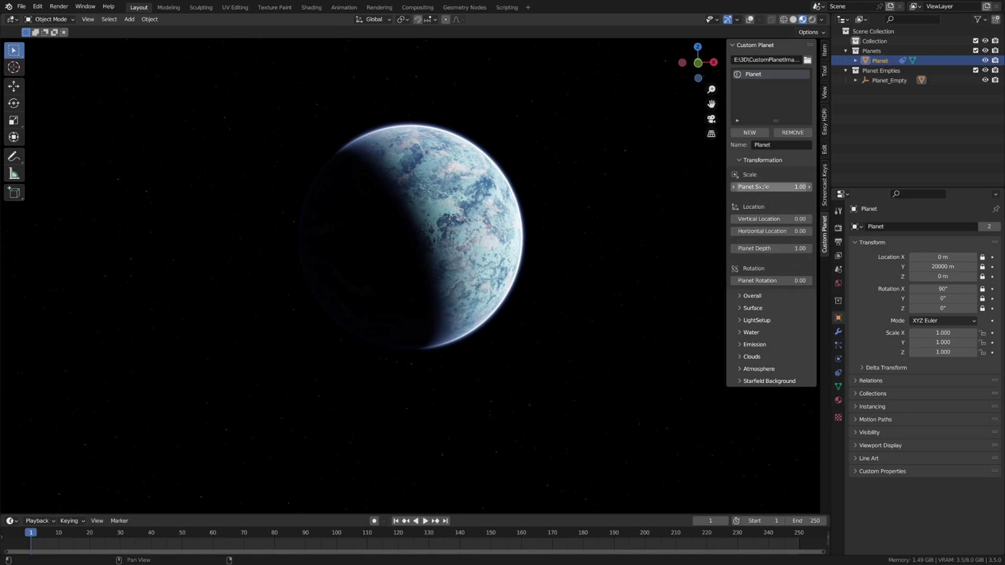
left_click_drag(770, 187, 810, 187)
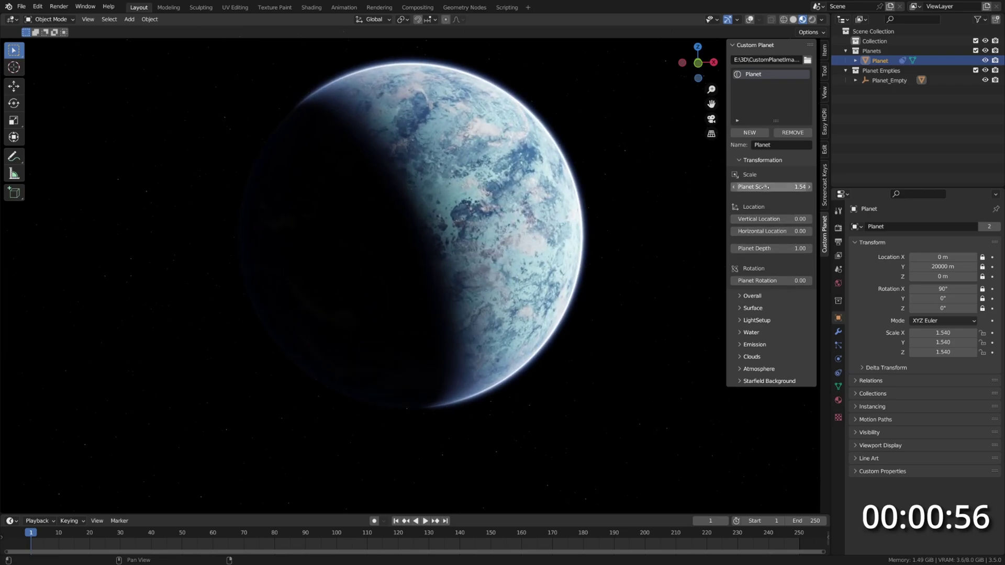
left_click_drag(772, 281, 729, 281)
Give the planet the Surface_11 desert texture rotated 6.500, then select the saturation field.
left_click(741, 309)
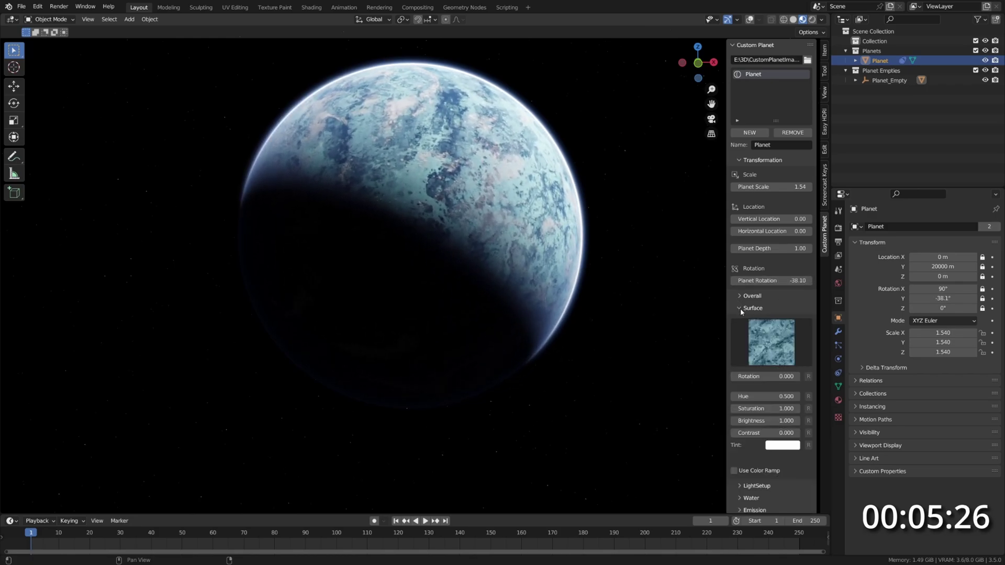
left_click(784, 351)
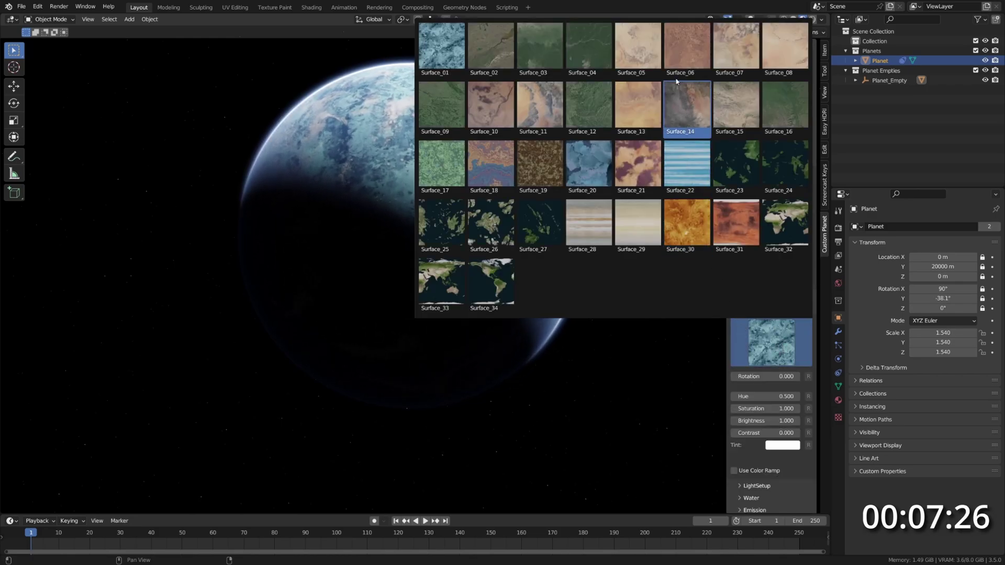
left_click(537, 118)
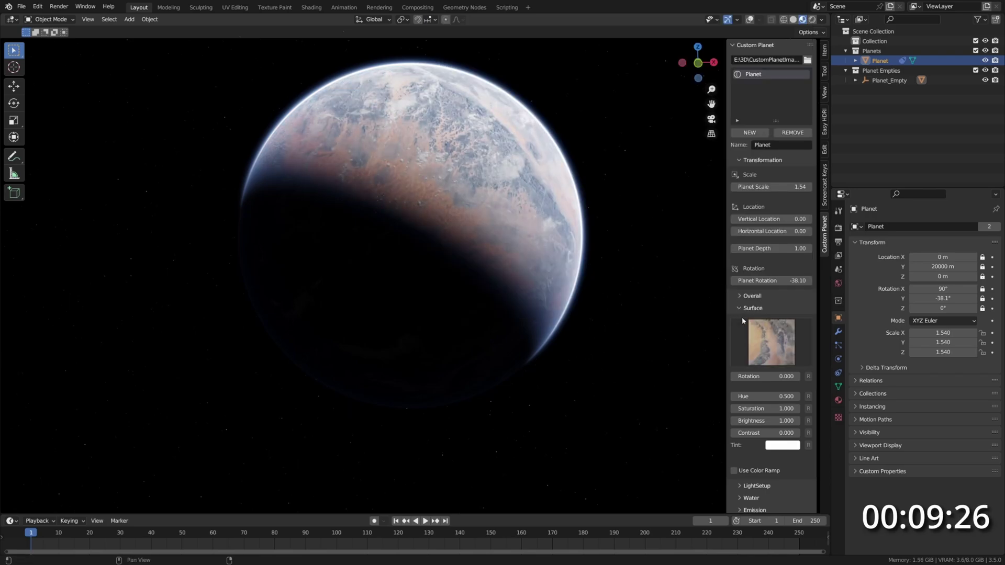
left_click_drag(763, 376, 770, 377)
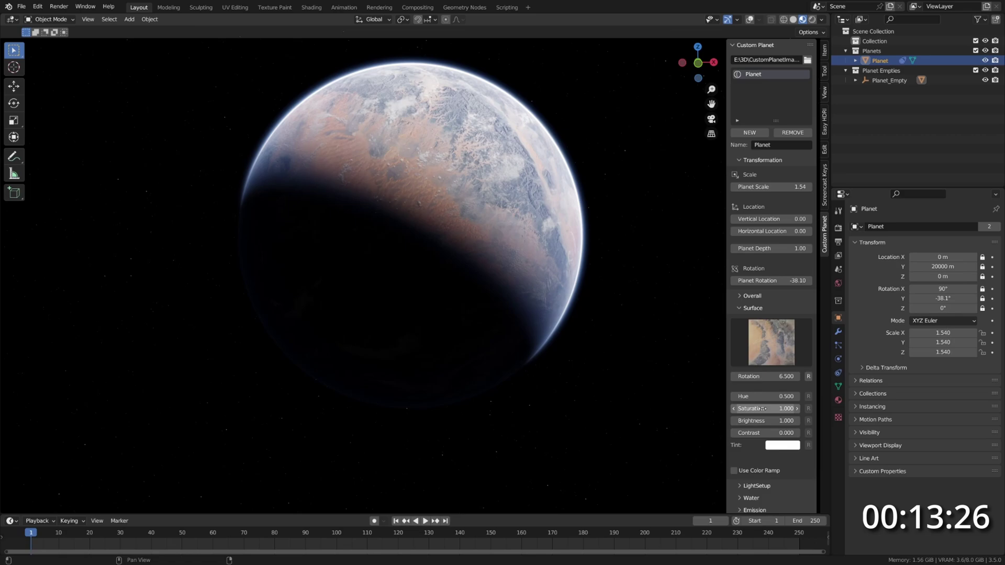
left_click(767, 409)
Set surface saturation to 0 and enable the surface colour ramp.
type("0")
key("Return")
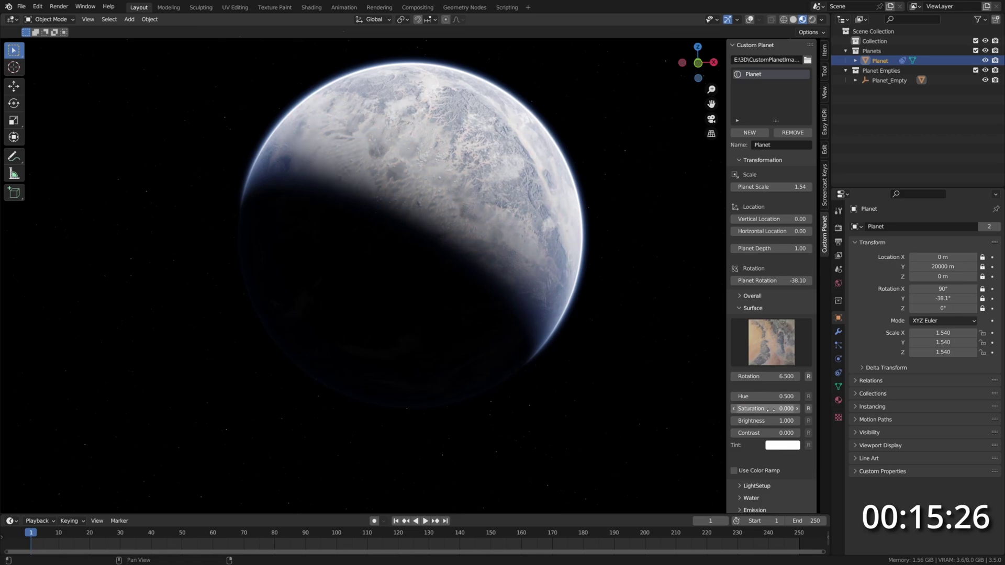
left_click(734, 471)
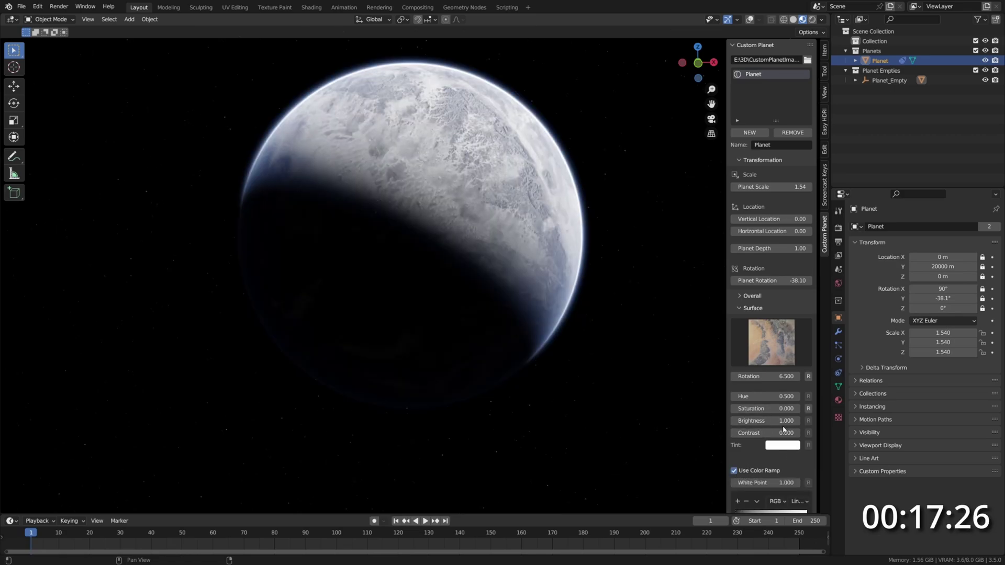
scroll(759, 366, "down", 6)
Add a red middle stop to the ramp and lower the white point to 0.920.
left_click(737, 344)
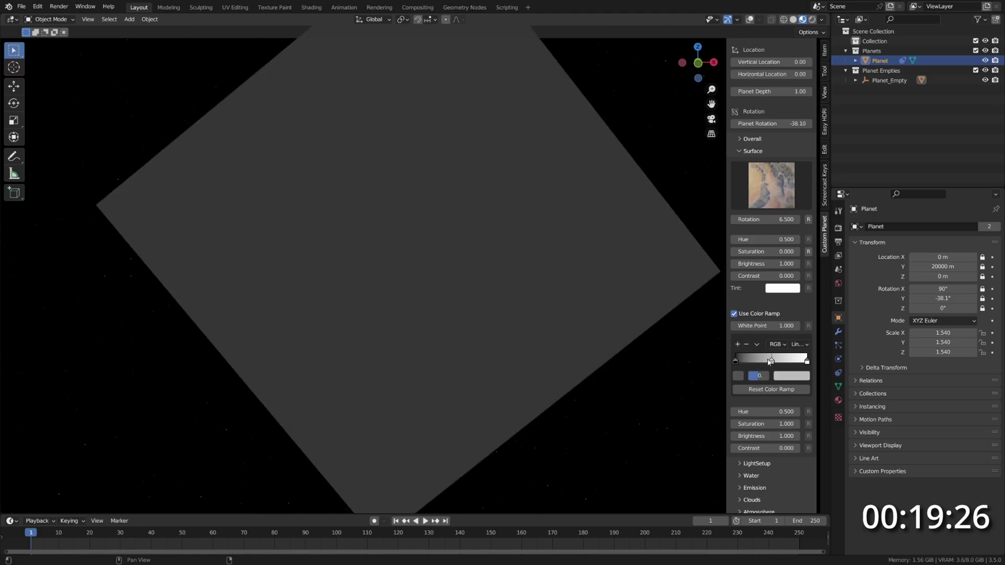
left_click(795, 377)
left_click(812, 295)
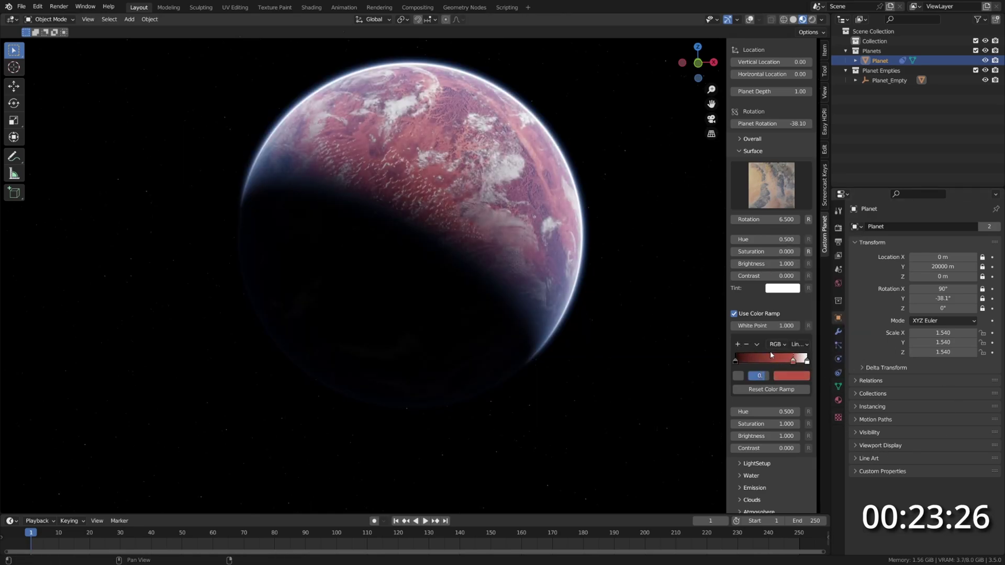
left_click_drag(785, 325, 780, 327)
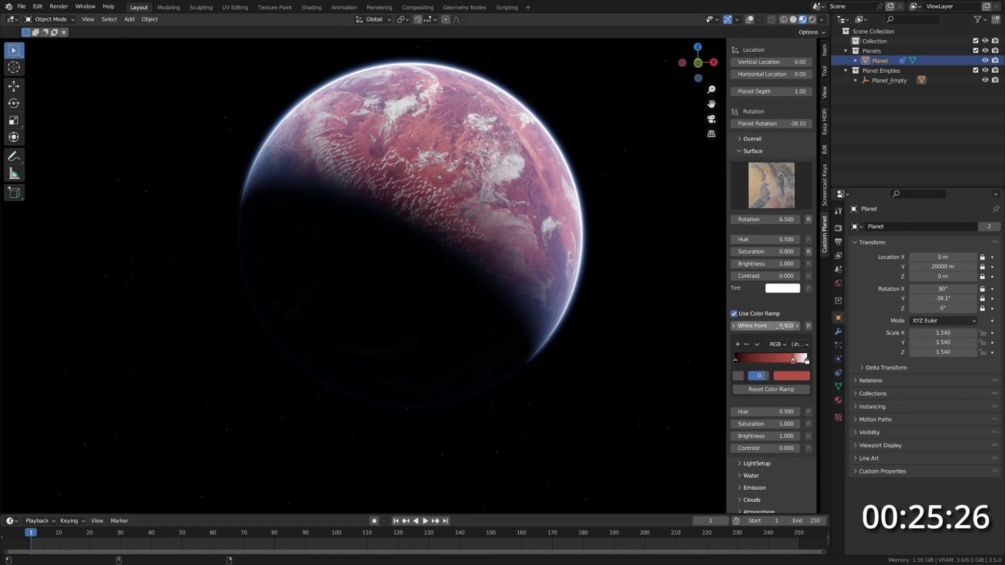
Add two more ramp stops, coloured bright pink and orange, placed side by side.
left_click(765, 359, "ctrl")
left_click(791, 376)
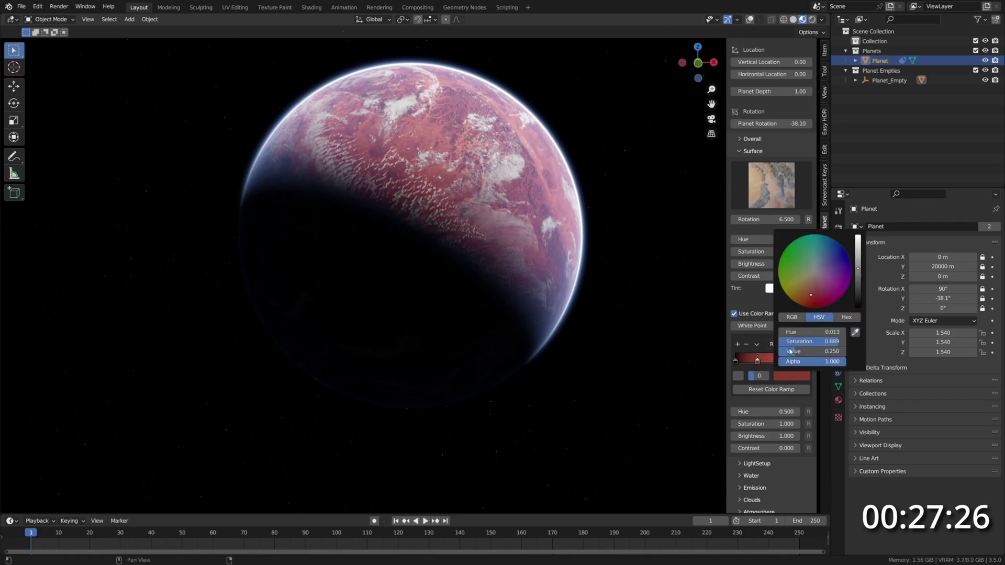
left_click_drag(813, 302, 816, 302)
left_click_drag(857, 254, 857, 239)
left_click(738, 344)
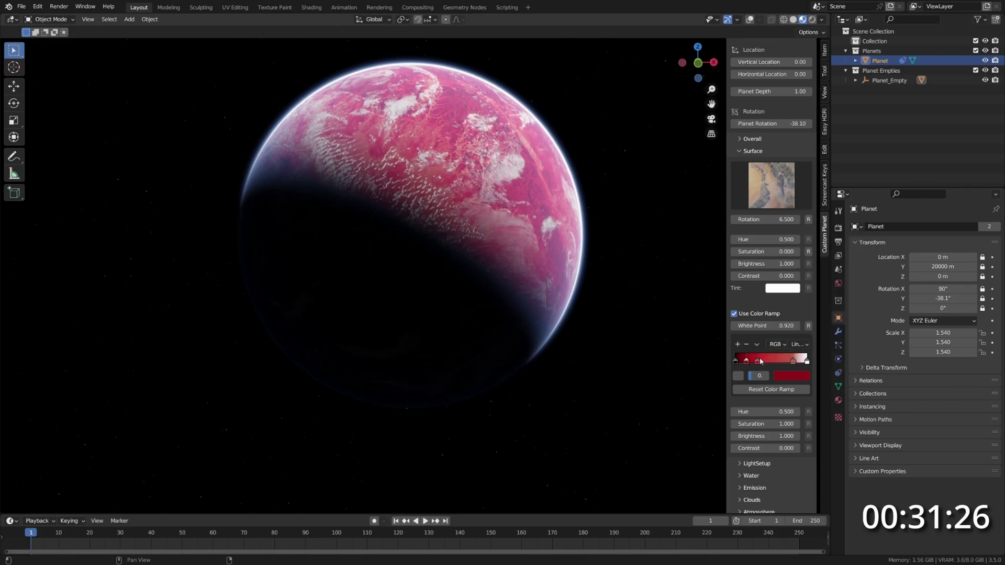
left_click_drag(751, 361, 757, 361)
left_click(792, 375)
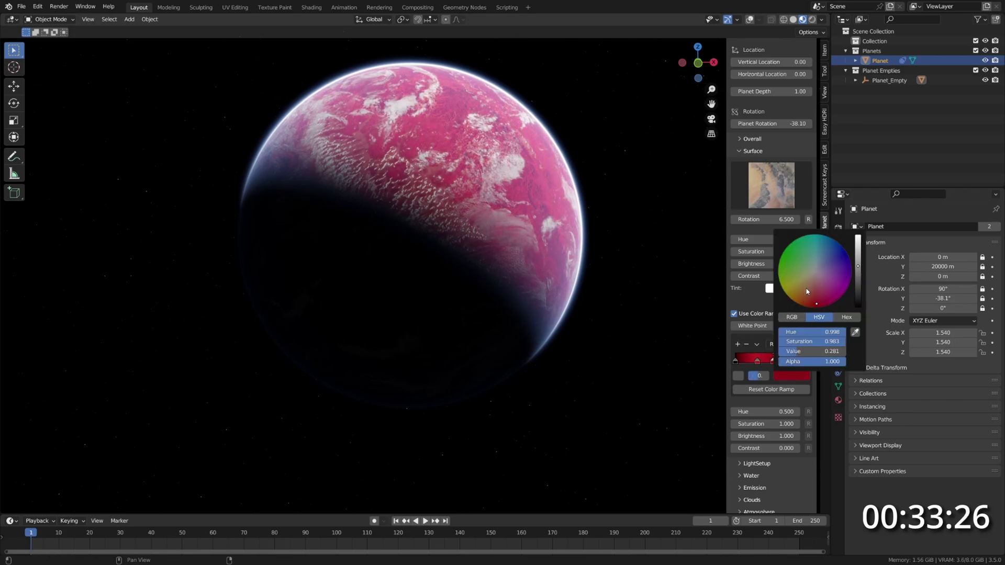
left_click_drag(807, 291, 803, 292)
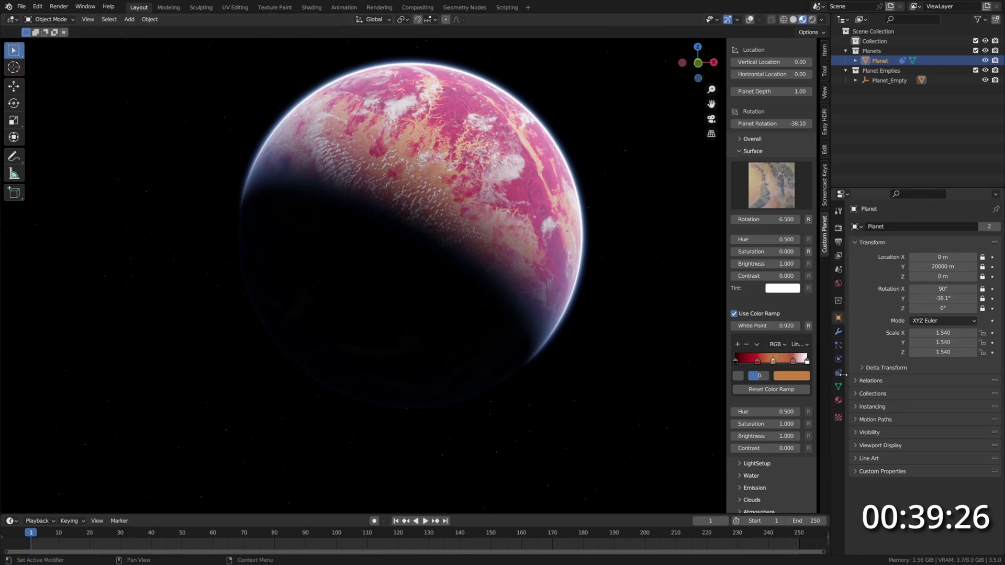
Shift one stop toward red, add a darker red stop, and select another stop's colour.
left_click(757, 362)
left_click(791, 376)
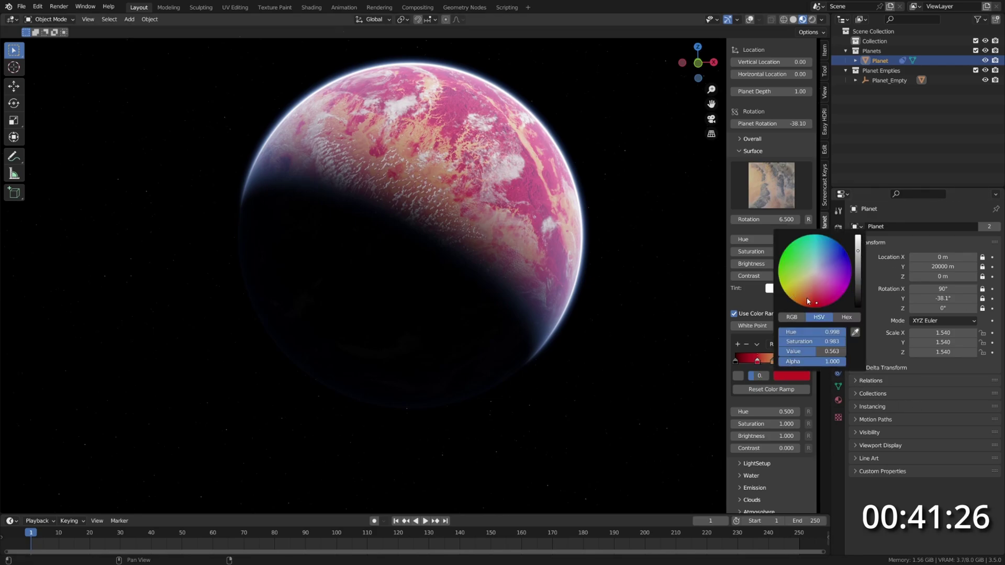
left_click(805, 298)
left_click_drag(806, 299, 809, 299)
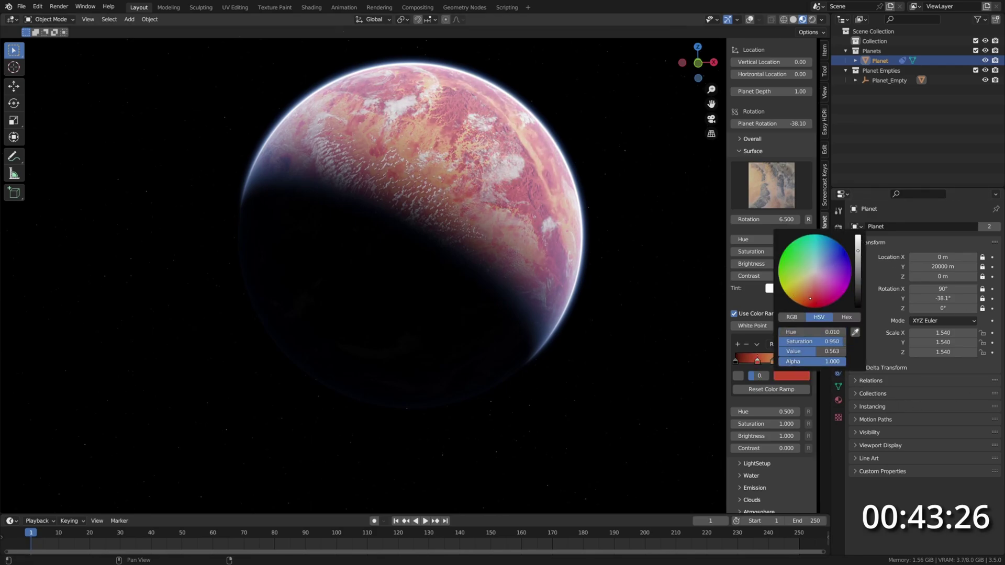
left_click(739, 345)
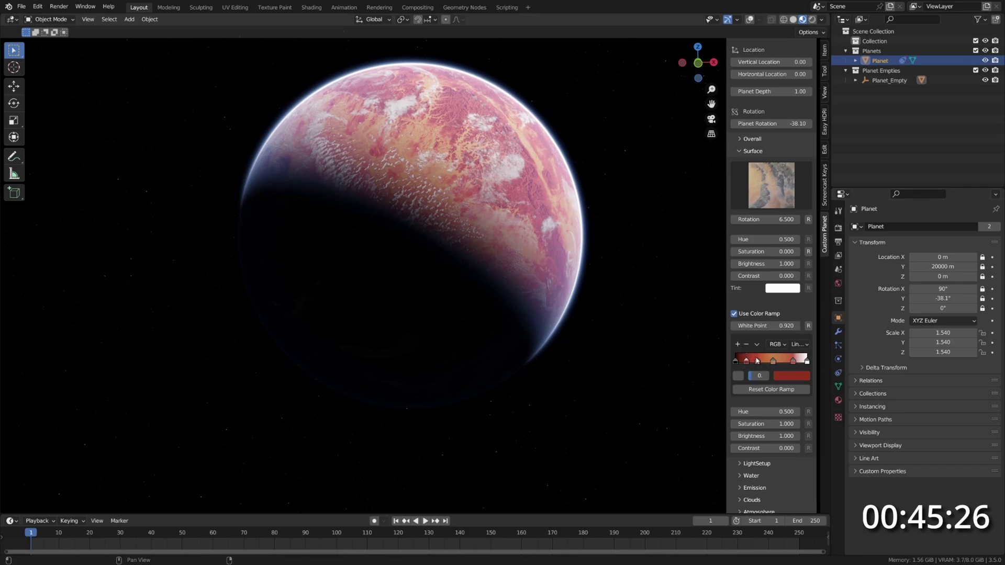
left_click(794, 379)
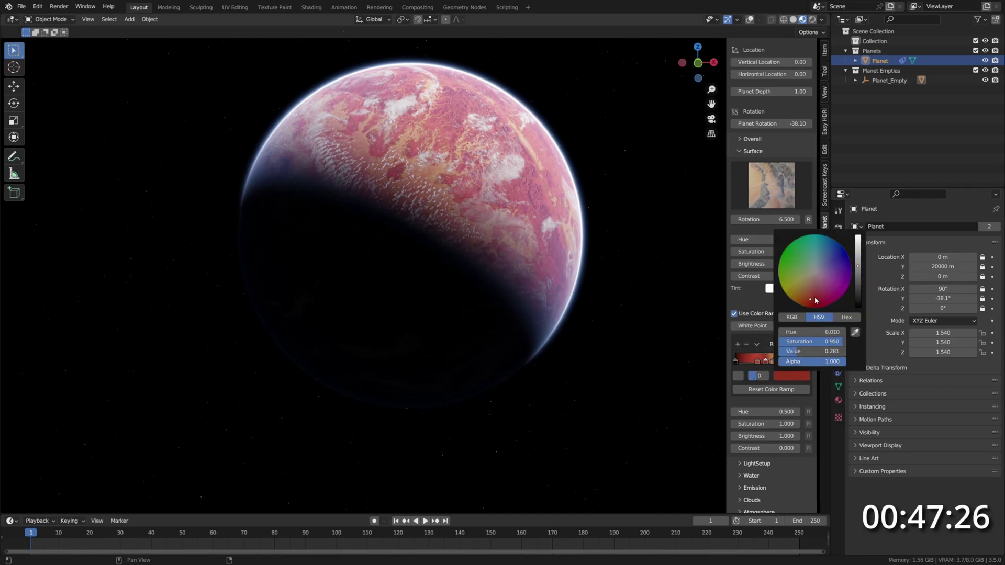
left_click_drag(858, 280, 858, 296)
scroll(774, 366, "down", 1)
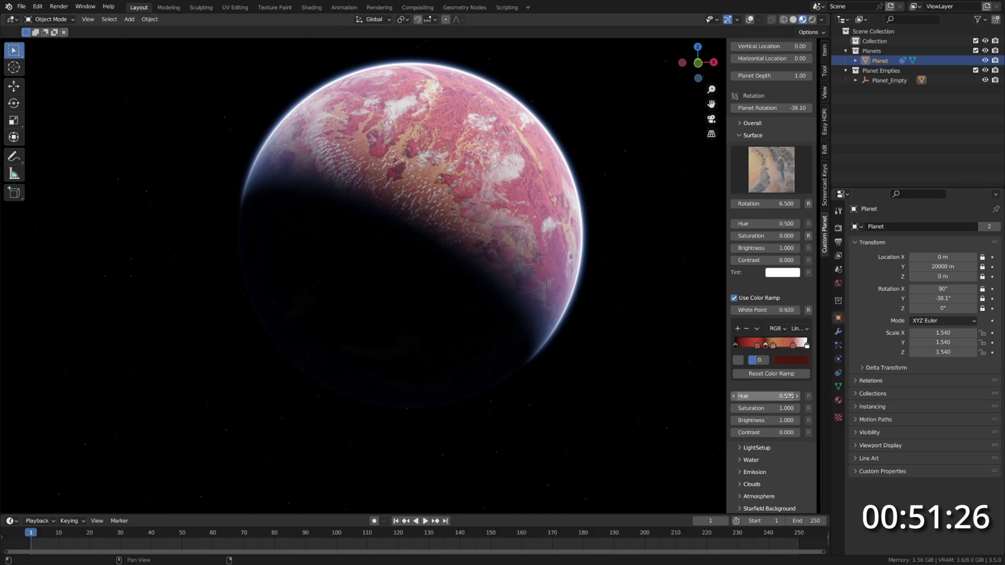
left_click(758, 345)
left_click(791, 359)
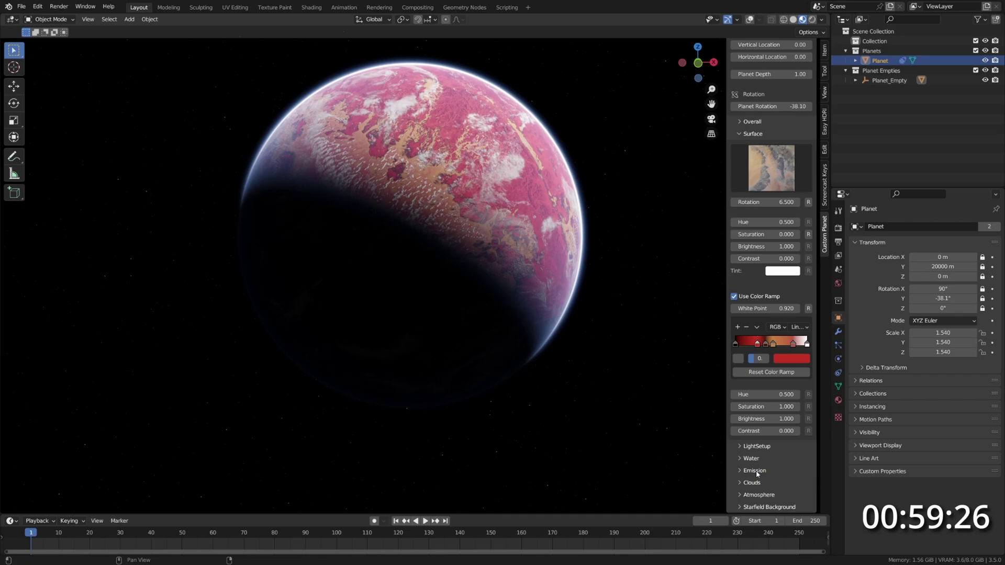
Light the planet with LightSetup_02 crescent lighting after trying LightSetup_03.
left_click(763, 446)
left_click(771, 479)
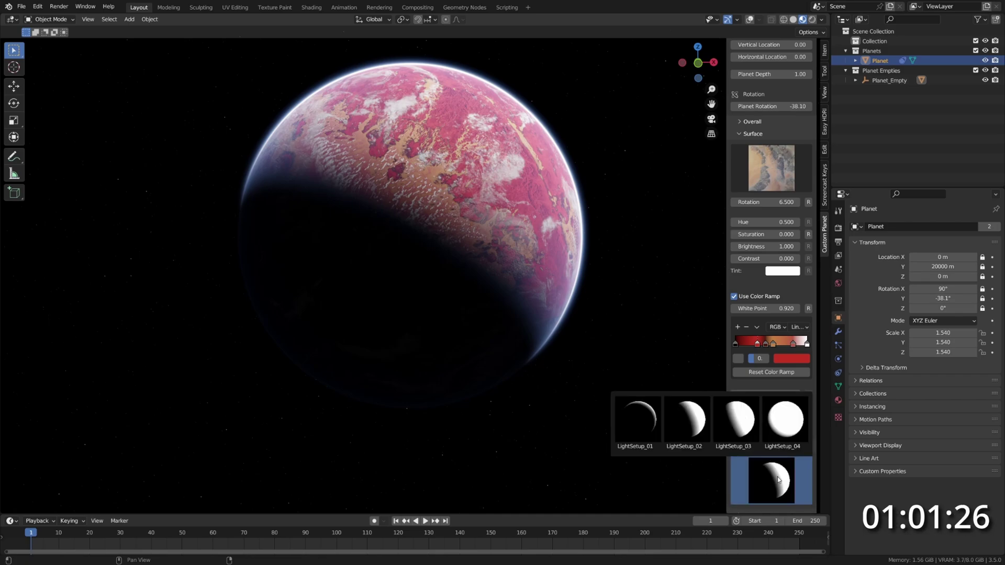
left_click(745, 429)
left_click(774, 487)
left_click(704, 425)
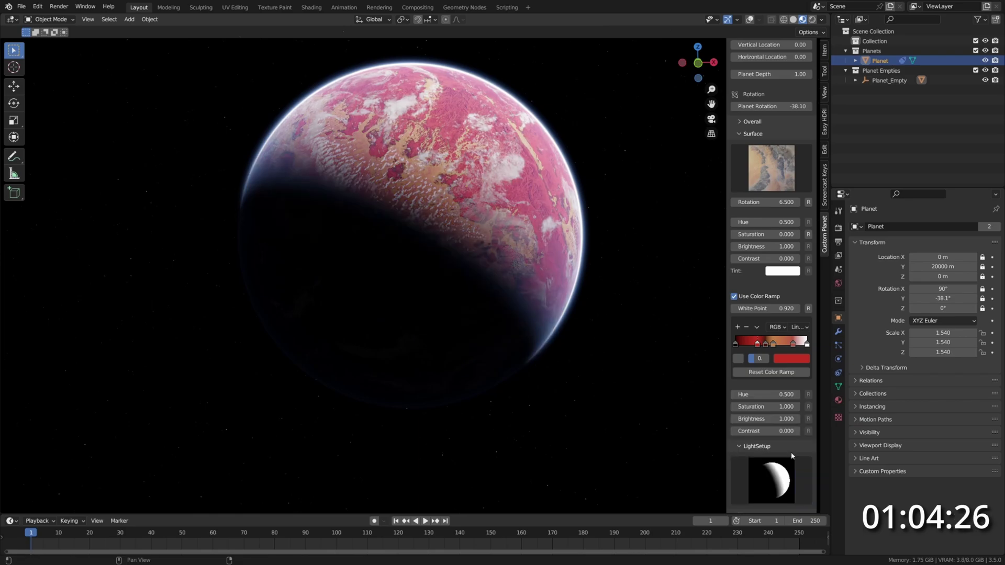
scroll(774, 455, "down", 3)
Set the emission strength to 1.
left_click(758, 471)
scroll(795, 444, "down", 6)
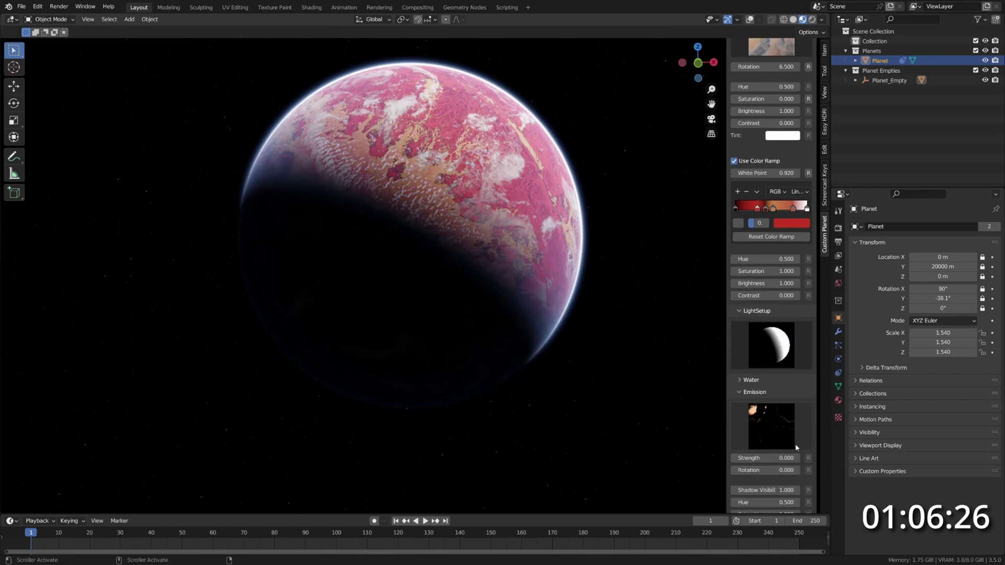
left_click(772, 411)
type("1")
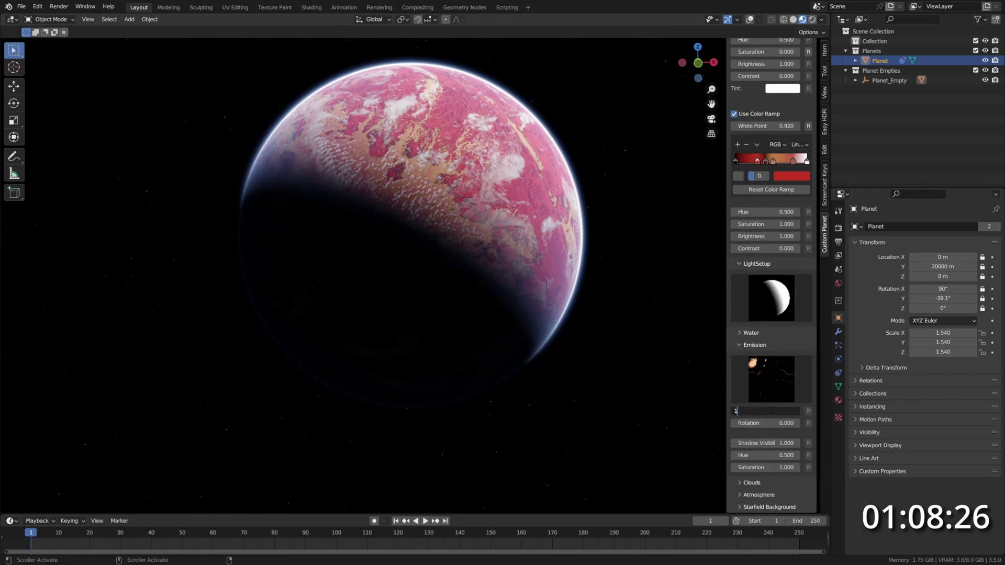
key("Return")
left_click(755, 345)
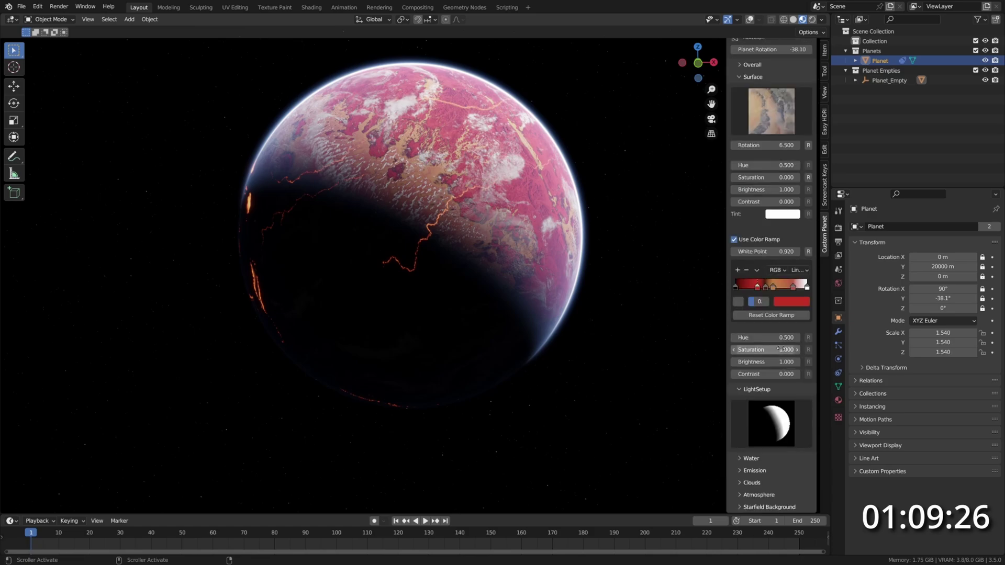
Apply the Emission_09 lava pattern and adjust its rotation across the planet.
left_click(754, 470)
scroll(774, 460, "down", 3)
left_click(771, 426)
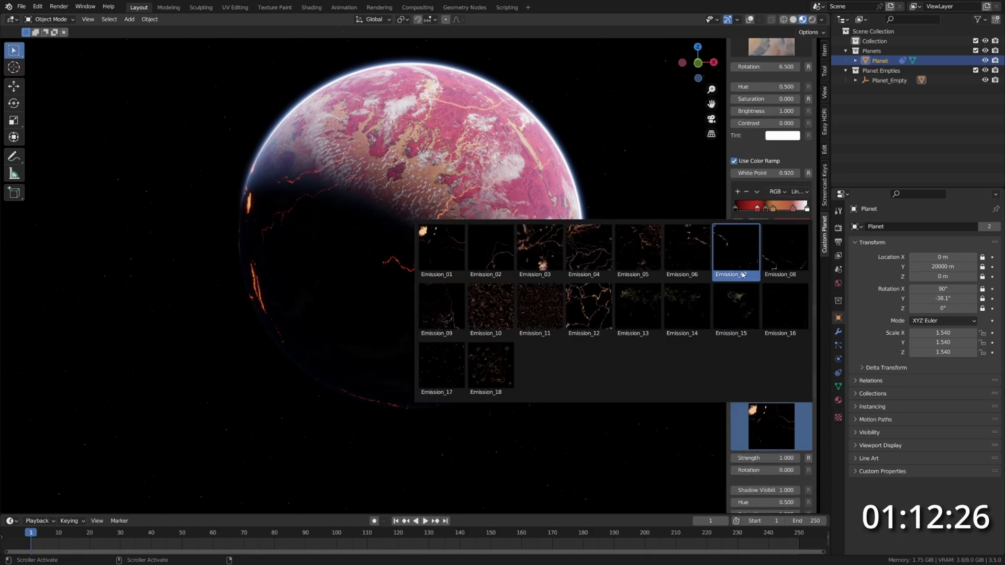
left_click(450, 309)
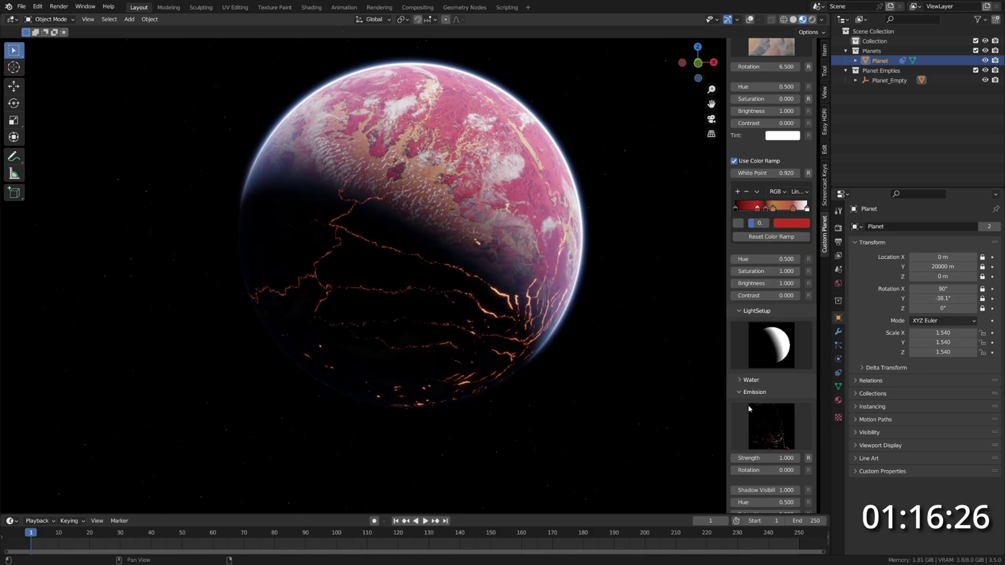
mouse_move(761, 470)
left_mouse_down()
mouse_move(785, 470)
mouse_move(761, 469)
left_mouse_up()
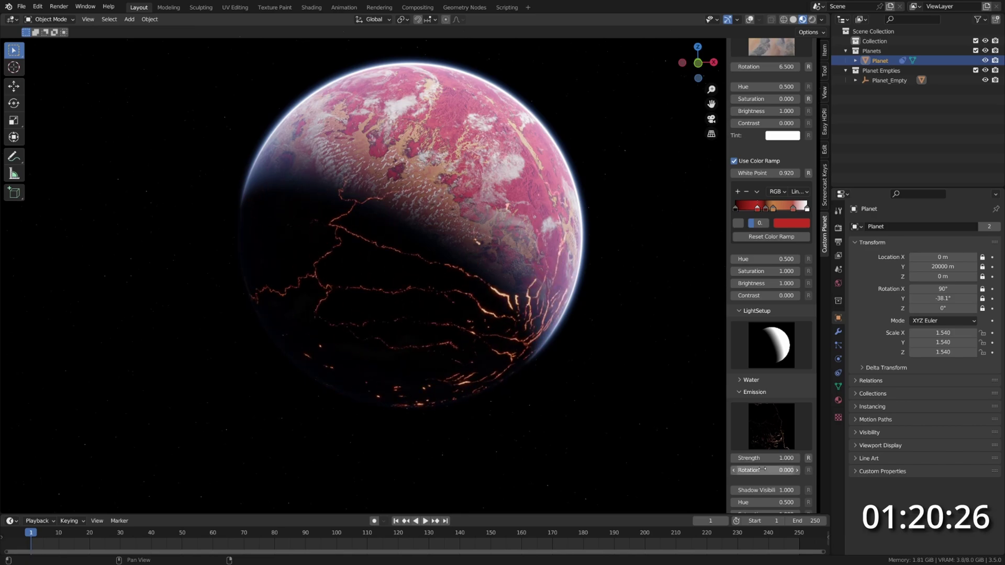
scroll(785, 461, "down", 2)
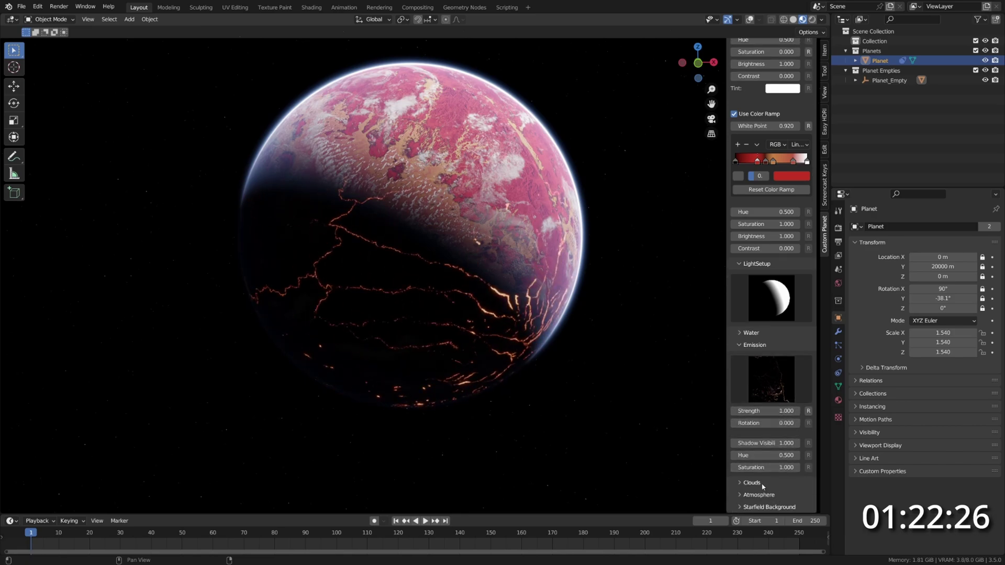
Switch the planet's clouds to the Clouds_04 texture.
left_click(752, 482)
scroll(770, 471, "down", 5)
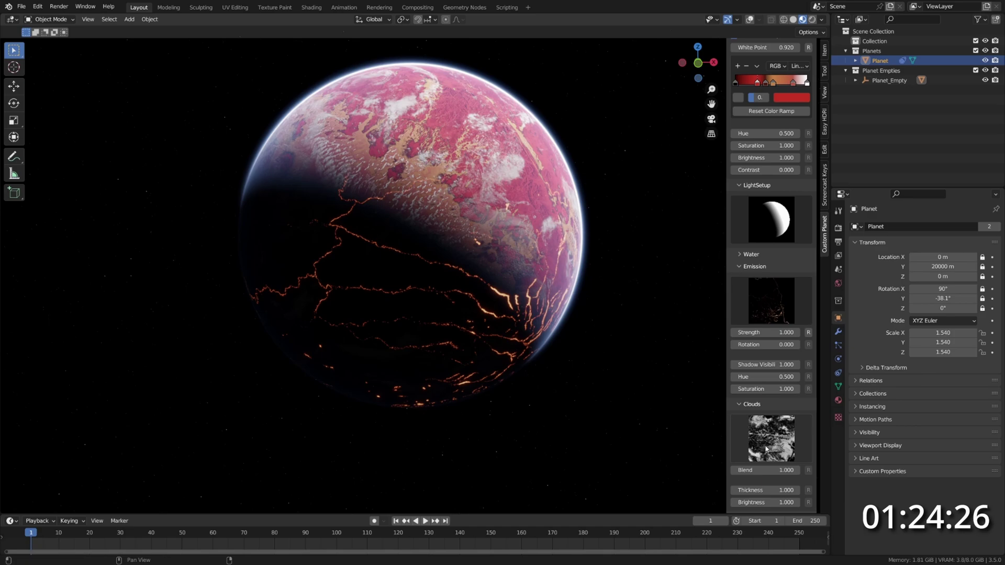
left_click(770, 437)
left_click(588, 258)
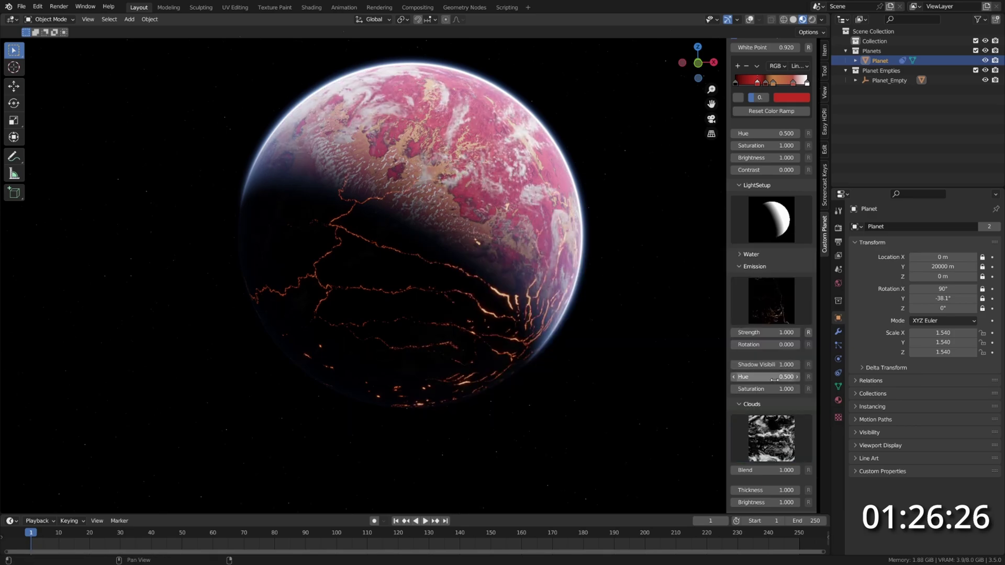
scroll(785, 460, "down", 1)
Browse the atmosphere textures, then shift the surface hue to 0.540 for orange tones.
left_click(758, 494)
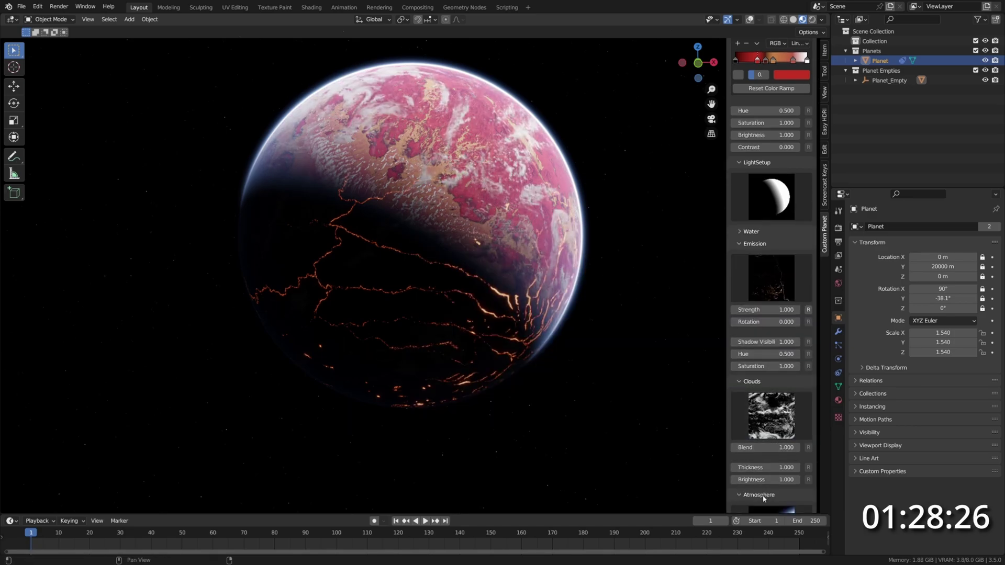
scroll(764, 486, "down", 3)
left_click(771, 466)
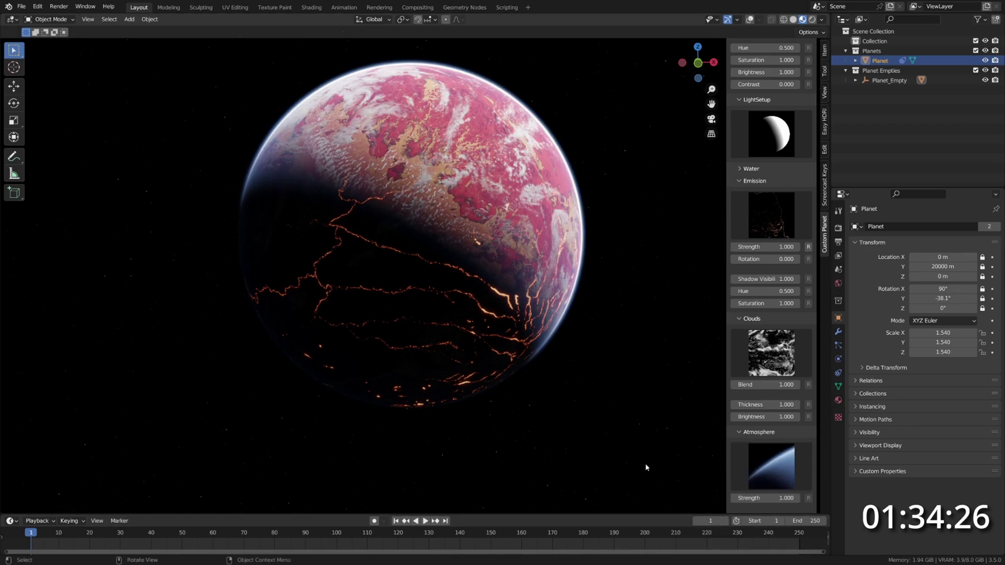
scroll(775, 335, "up", 10)
scroll(781, 330, "up", 2)
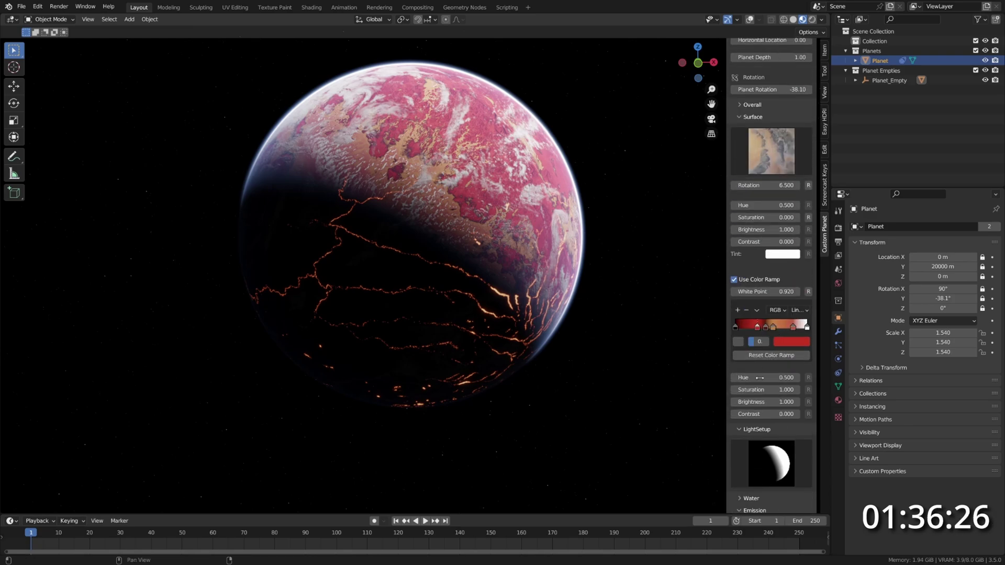
left_click_drag(779, 377, 790, 377)
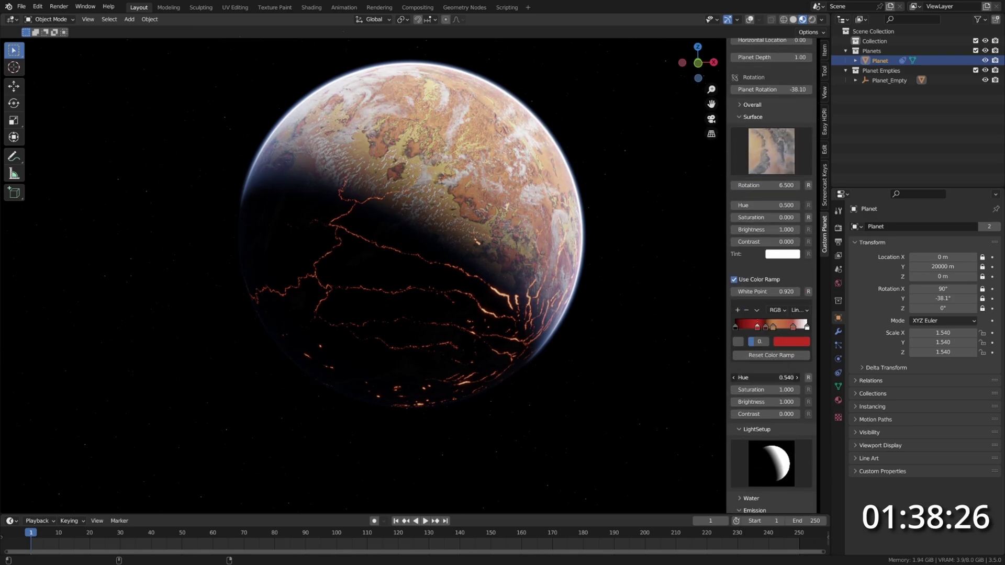